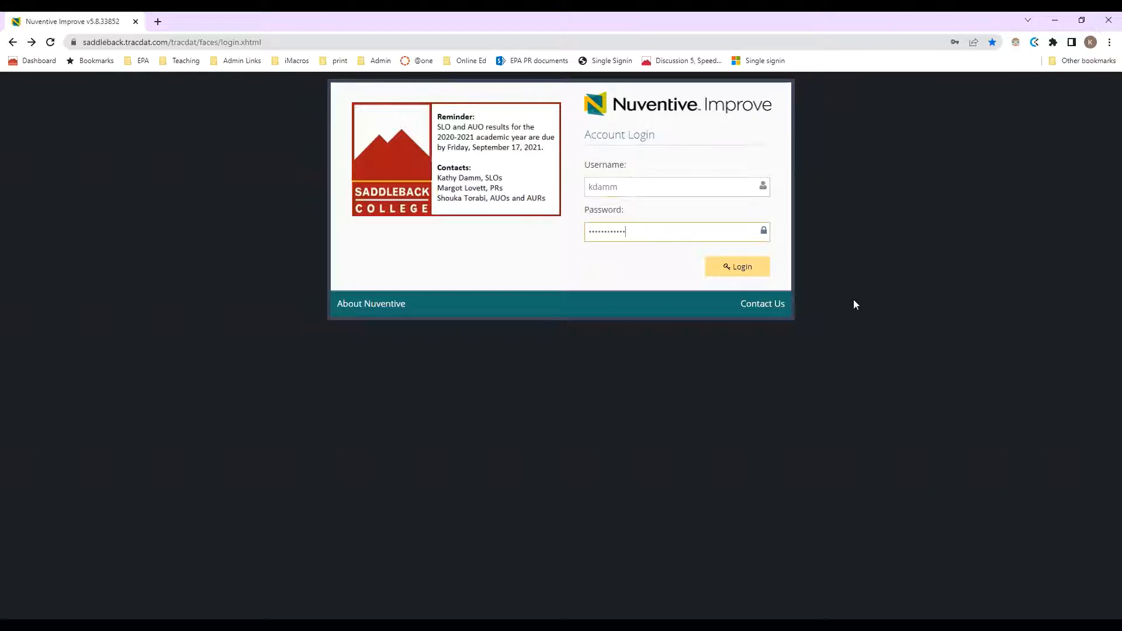
- Log in to Nuventive Improve with the account username and password
left_click(754, 272)
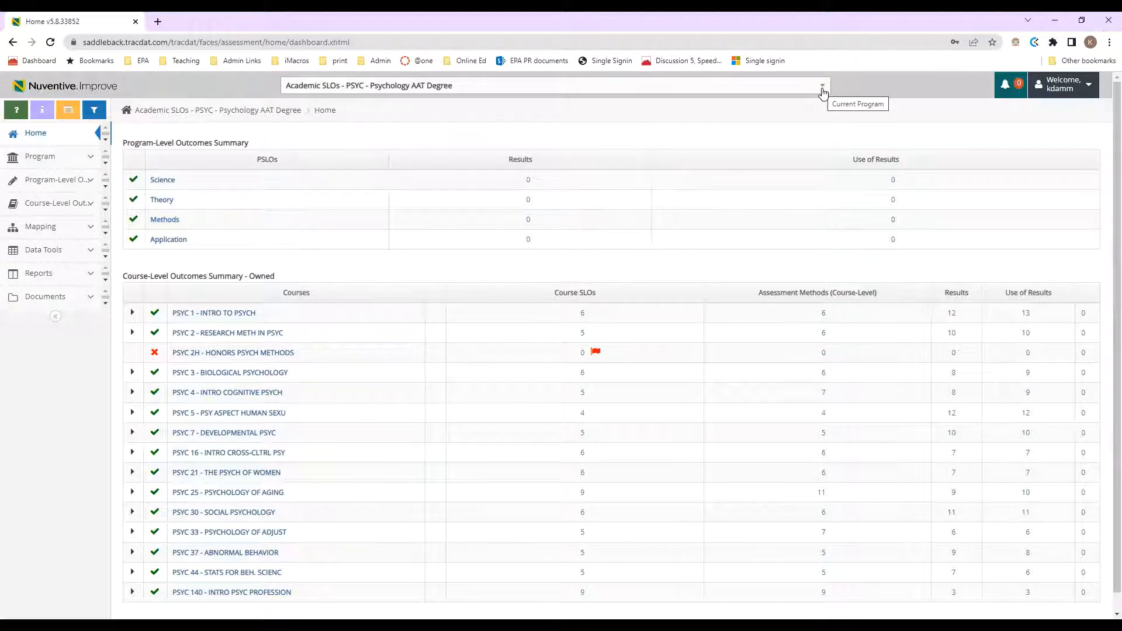
- Select Academic SLOs - PSYC - Psychology AAT Degree as current program and expand Course-Level Outcomes
left_click(823, 92)
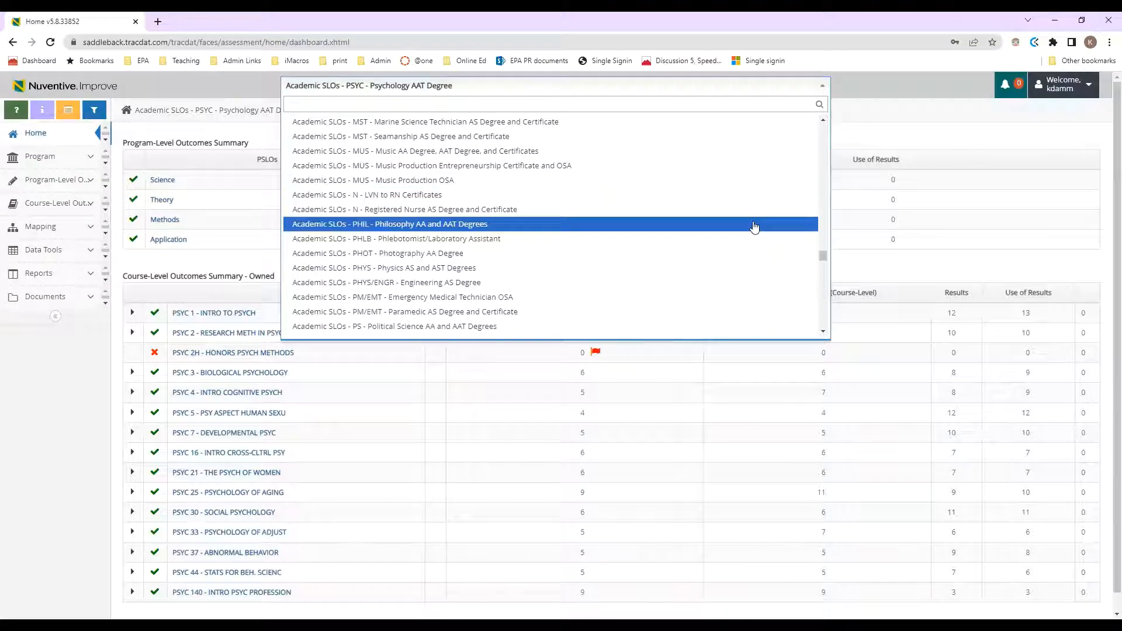
left_click_drag(825, 258, 830, 230)
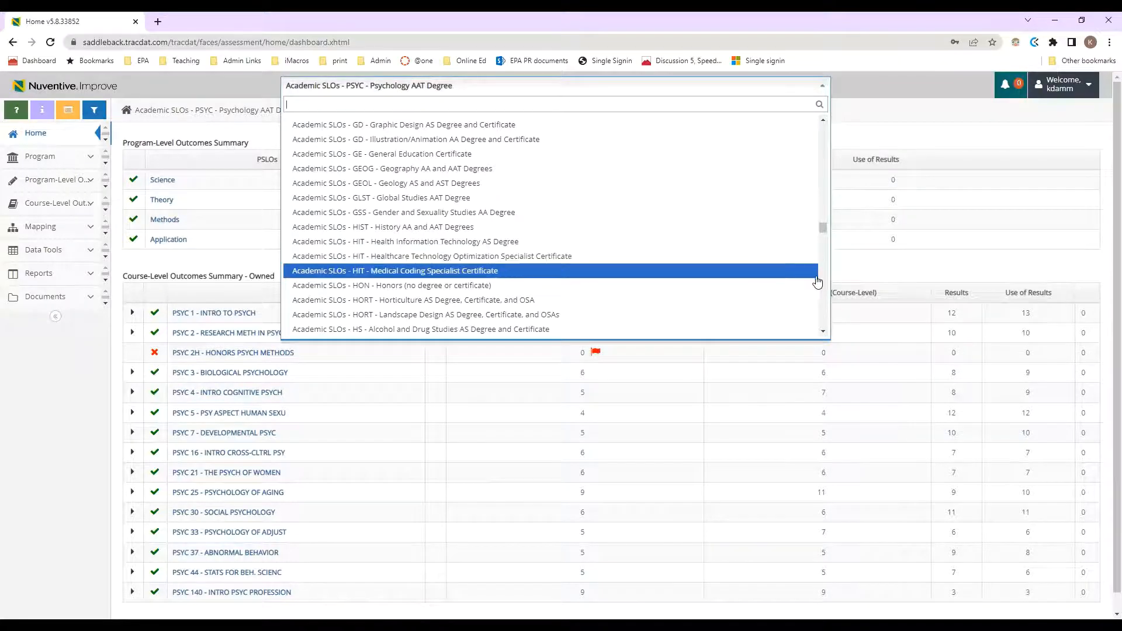
scroll(824, 283, "down", 3)
scroll(823, 269, "down", 5)
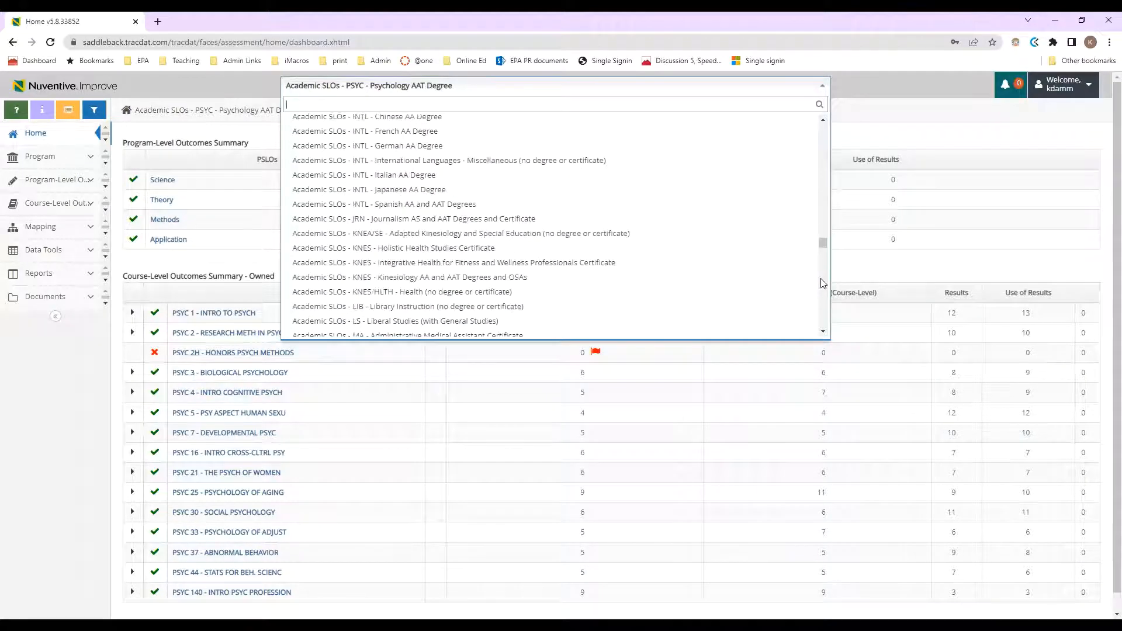
scroll(824, 252, "down", 5)
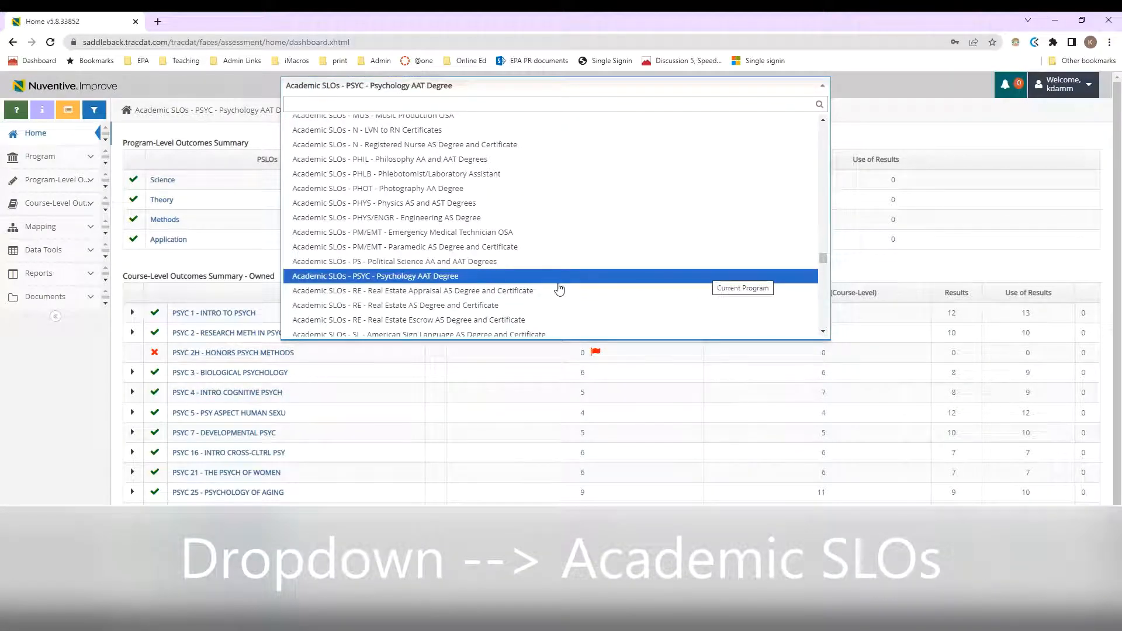
left_click(448, 276)
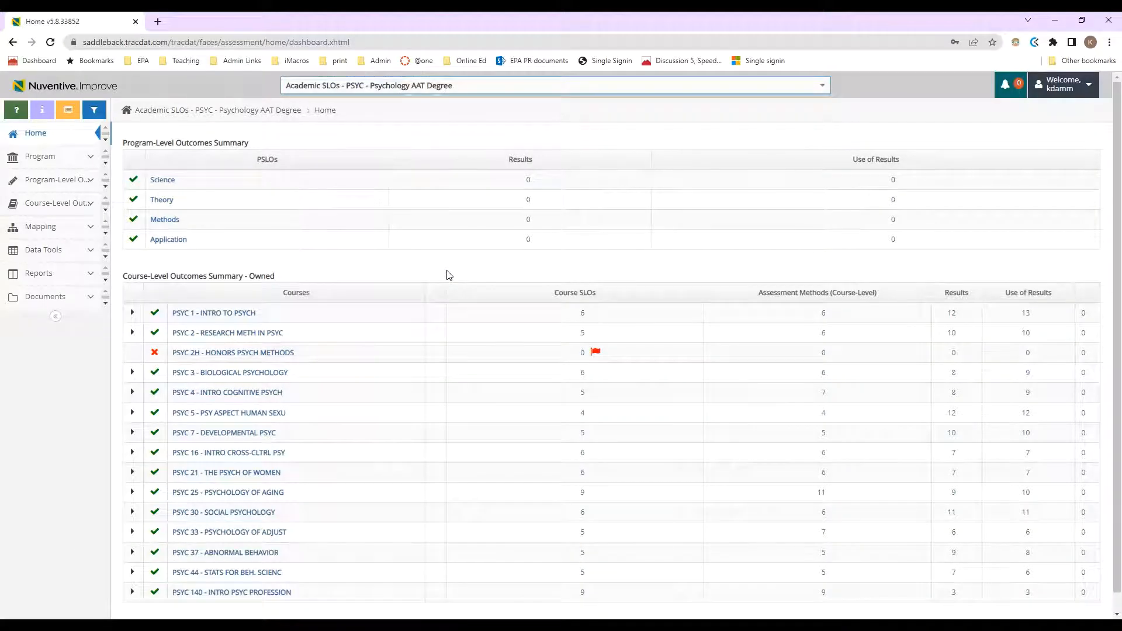
left_click(59, 206)
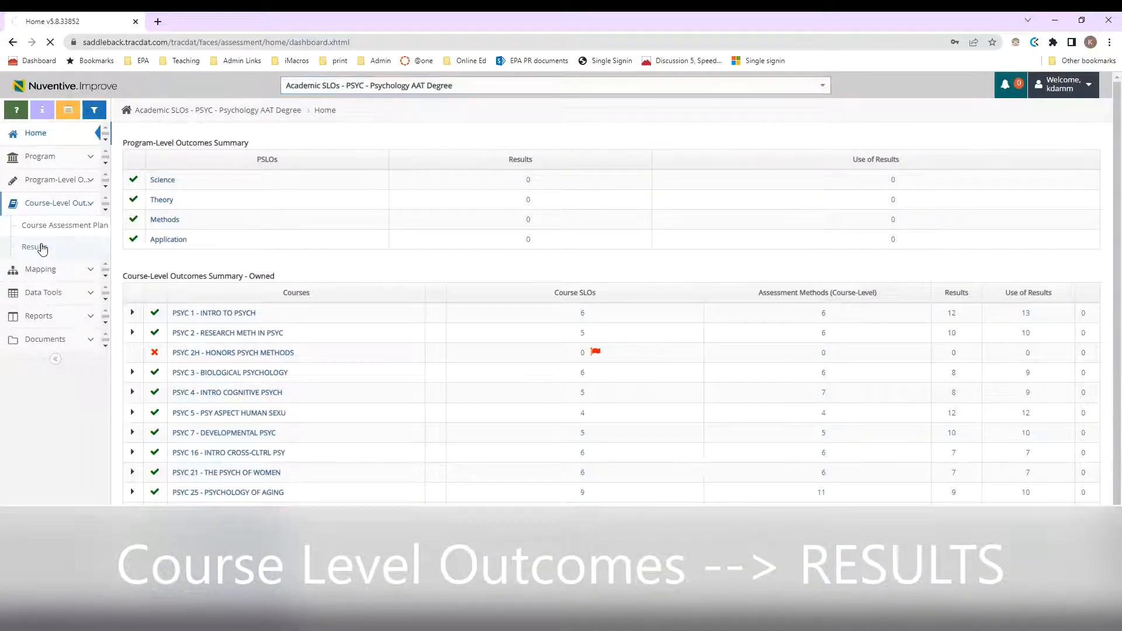
- Go to Course-Level Outcomes Results for PSYC 1 - INTRO TO PSYCH and open the course list
left_click(41, 248)
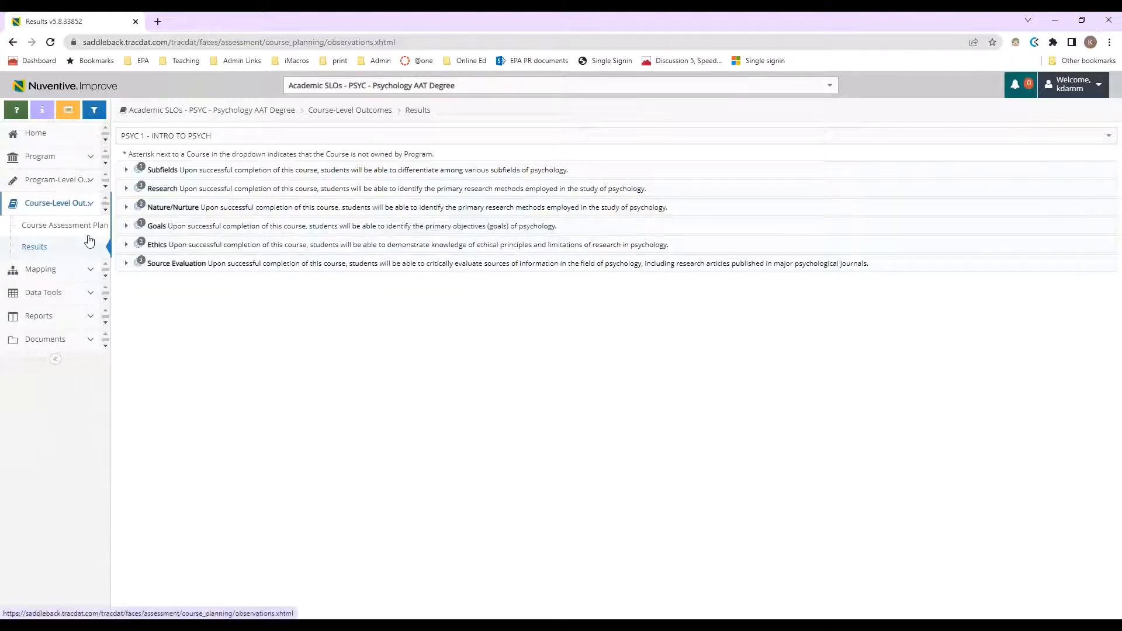
left_click(230, 141)
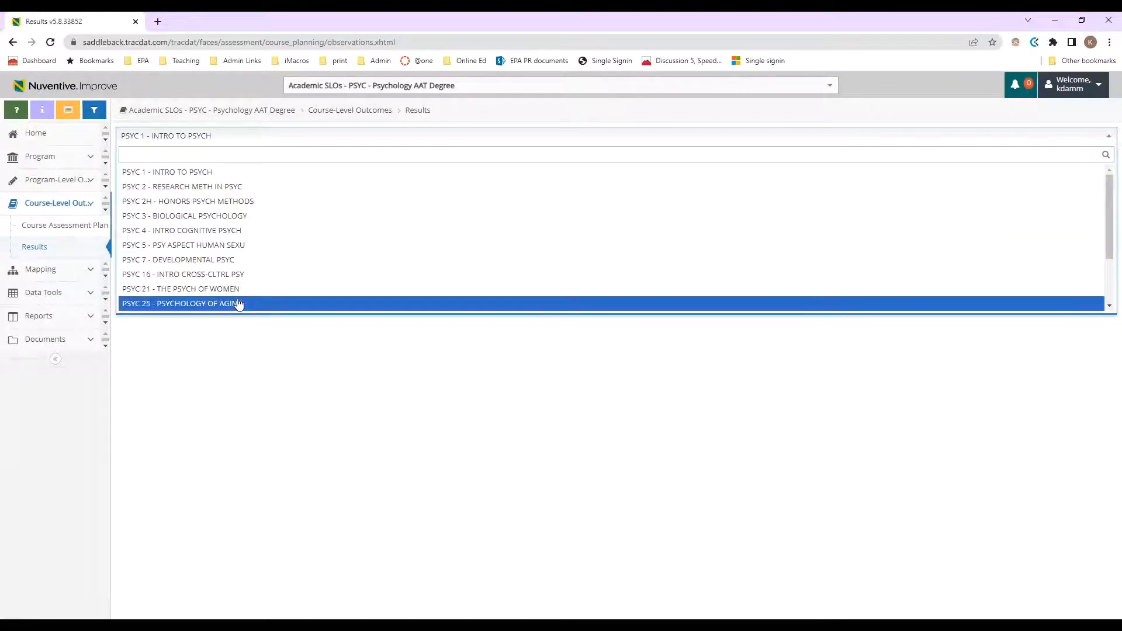
left_click(206, 173)
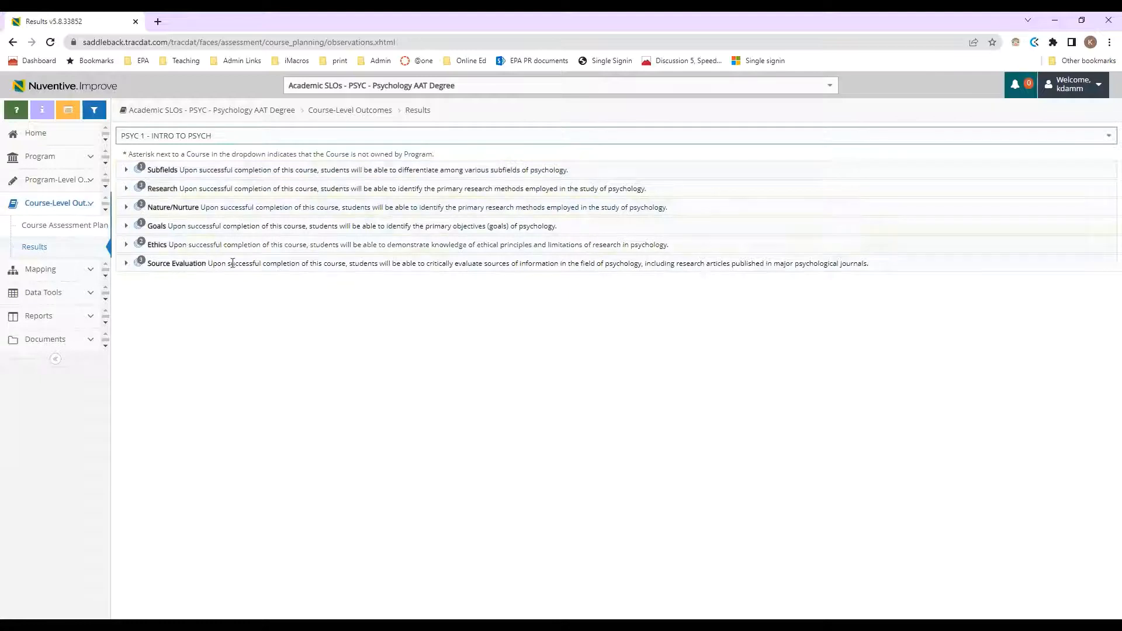
- Expand Subfields and start a new result for its Exam/Quiz - In Course assessment
left_click(127, 171)
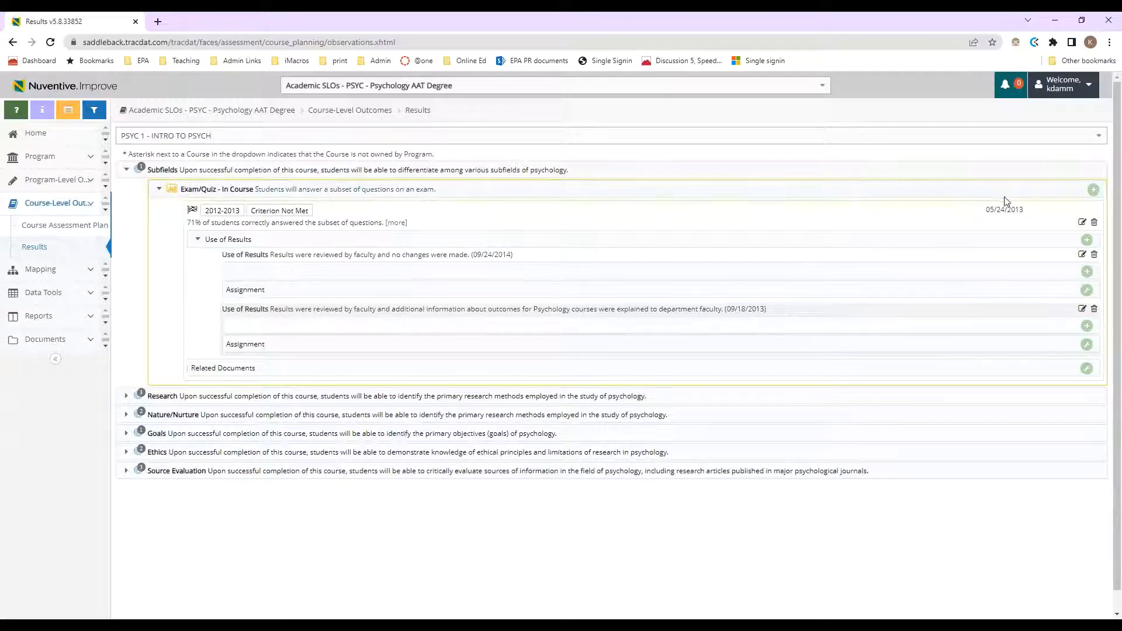
left_click(1093, 191)
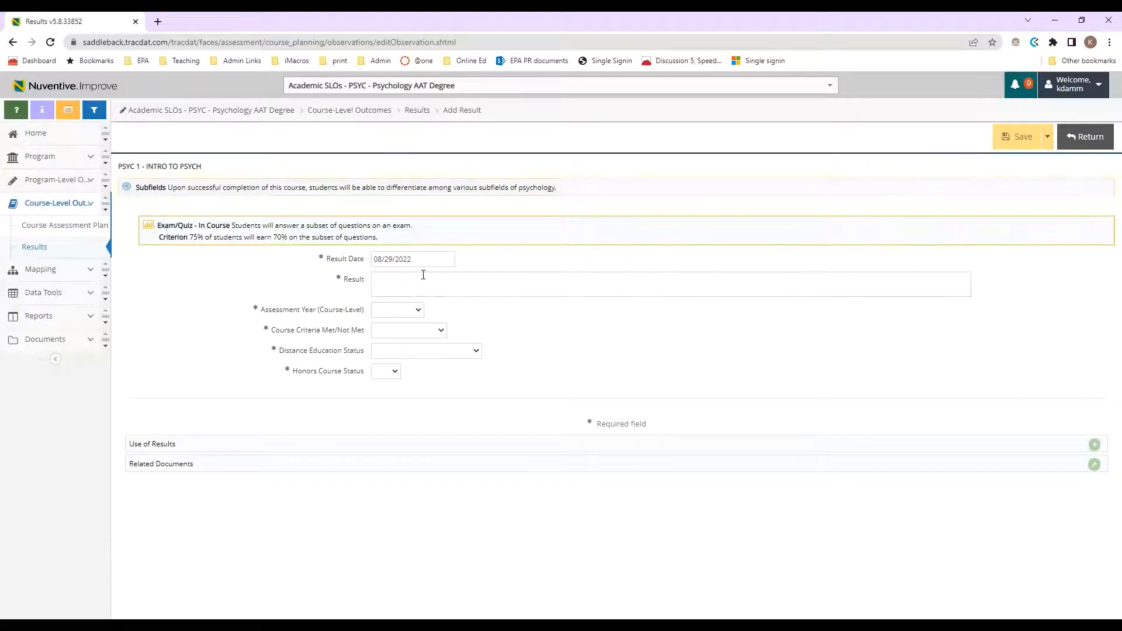
left_click(424, 276)
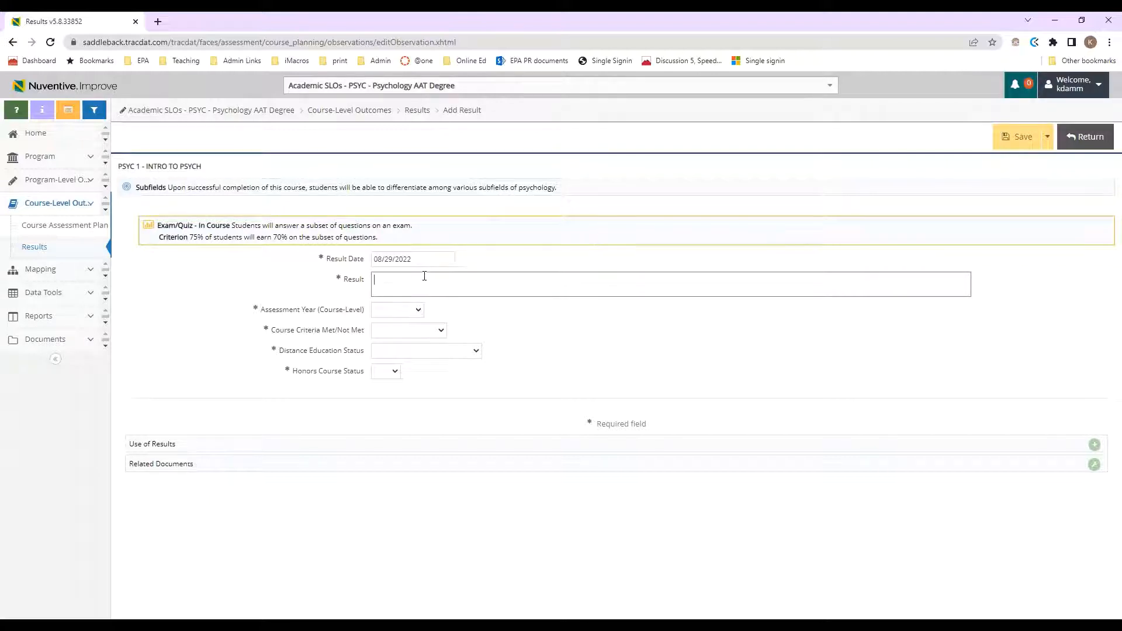
- Enter the result '85% of the students in Psyc 1 classes successfully answered the exam question about subfields'
type("% of the students in Psyc 1")
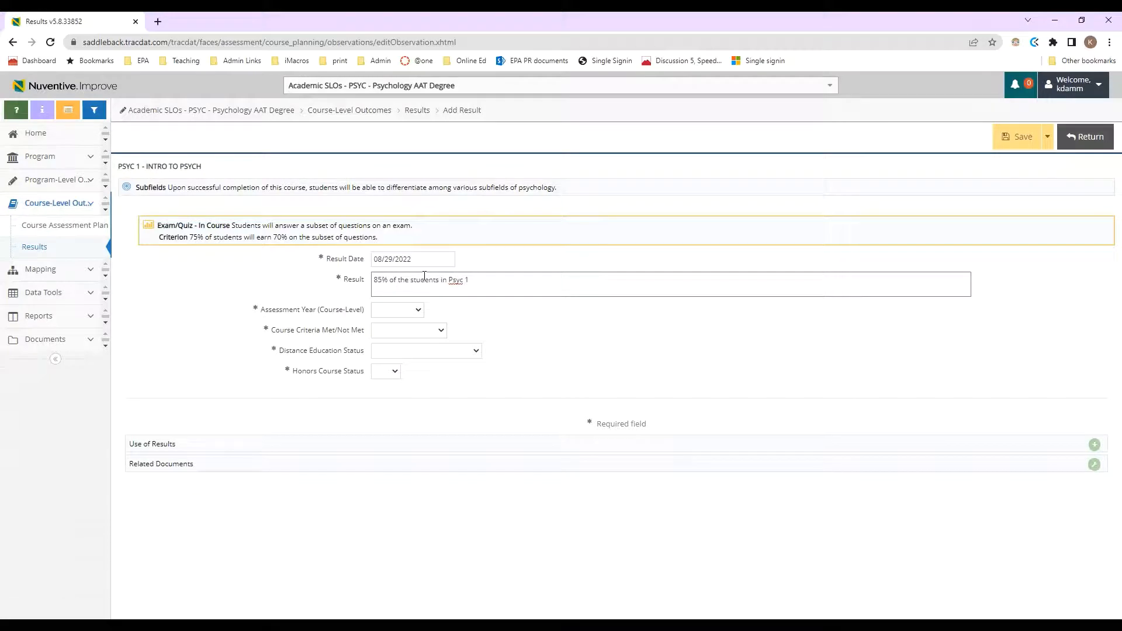
type("classes successfully answered the ess")
key("BackSpace")
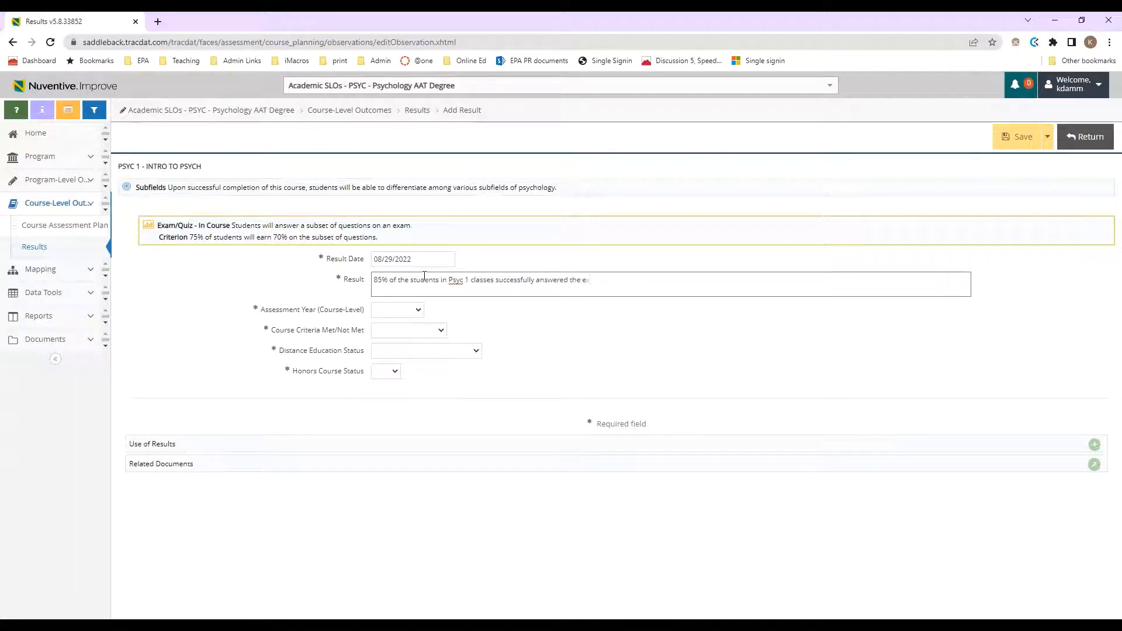
type("xam question about subfields")
left_click(416, 311)
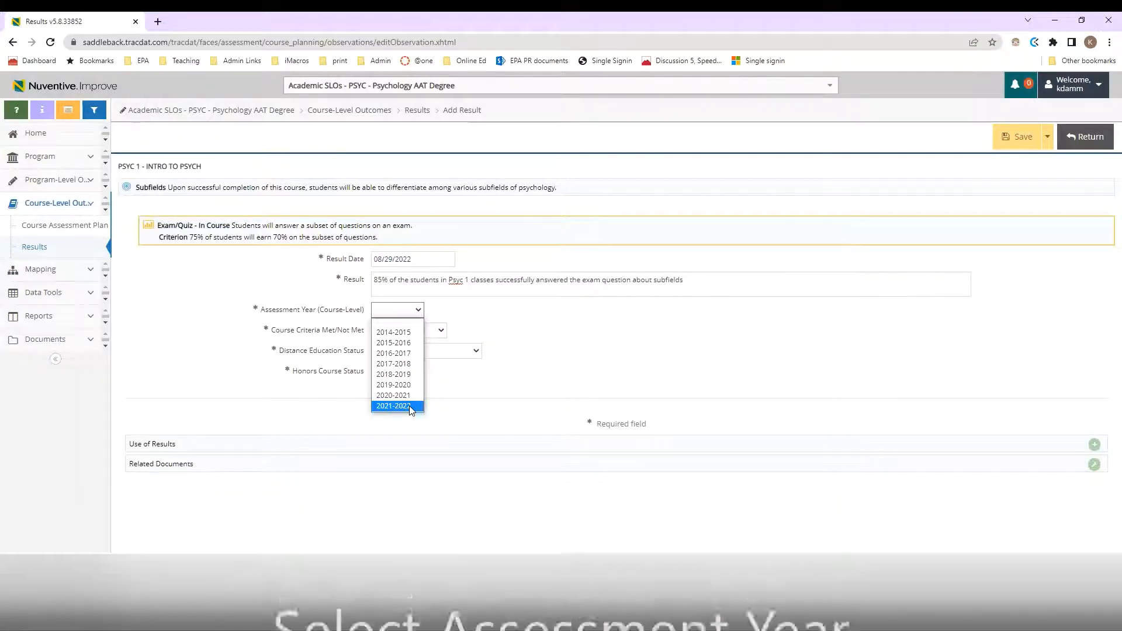
- Set year 2021-2022, Criterion Met, 100% Online, Honors No, and save the result
left_click(411, 407)
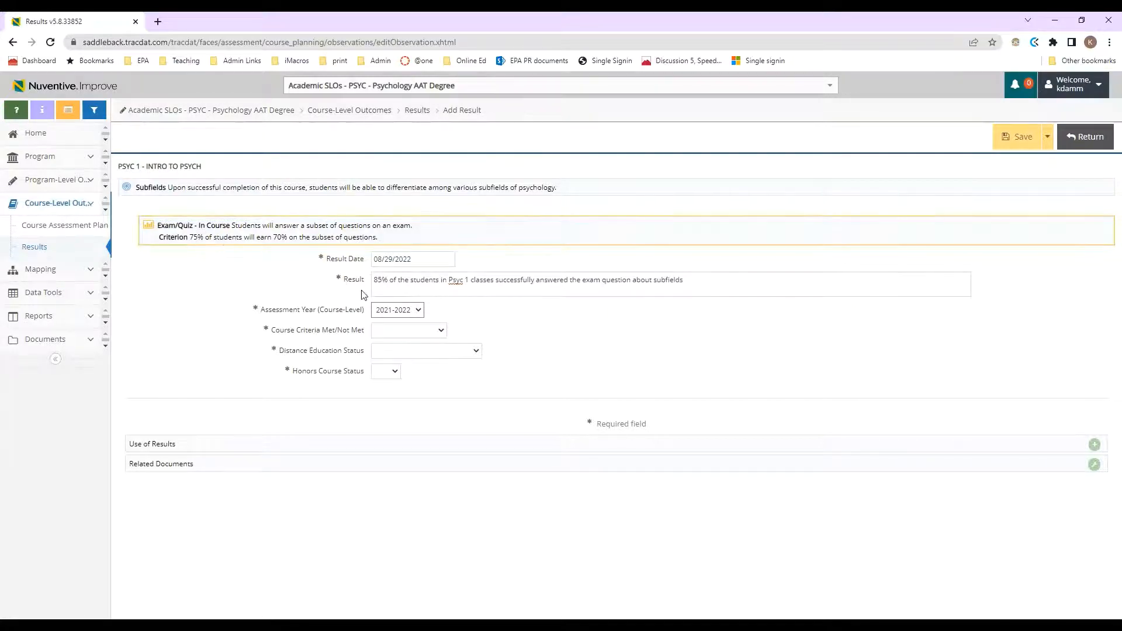
left_click(383, 331)
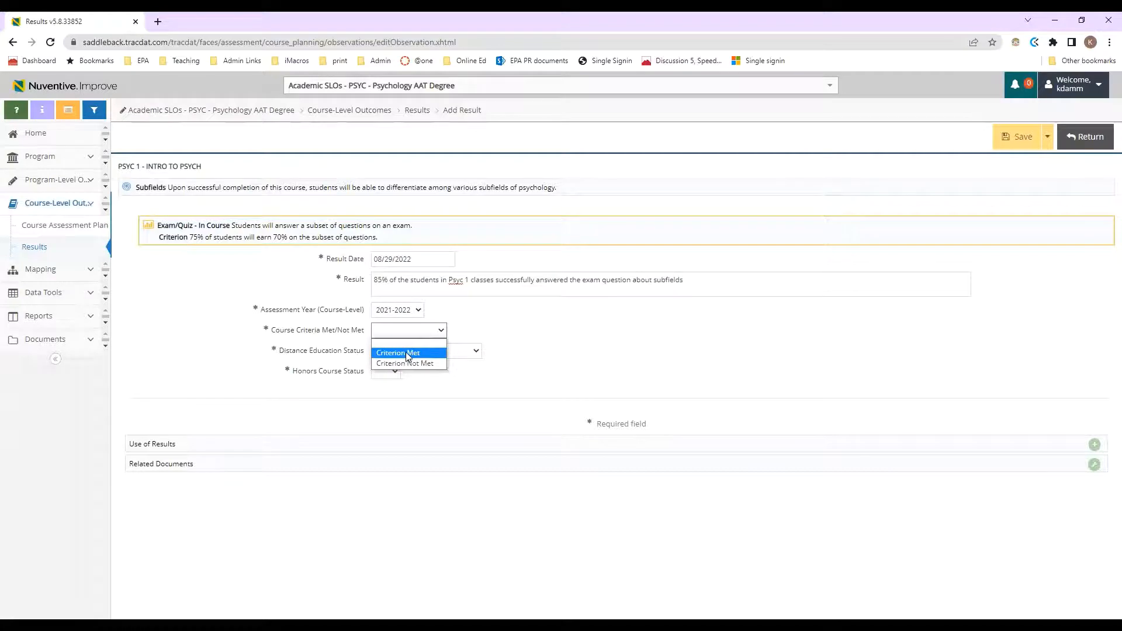
left_click(405, 352)
left_click(409, 351)
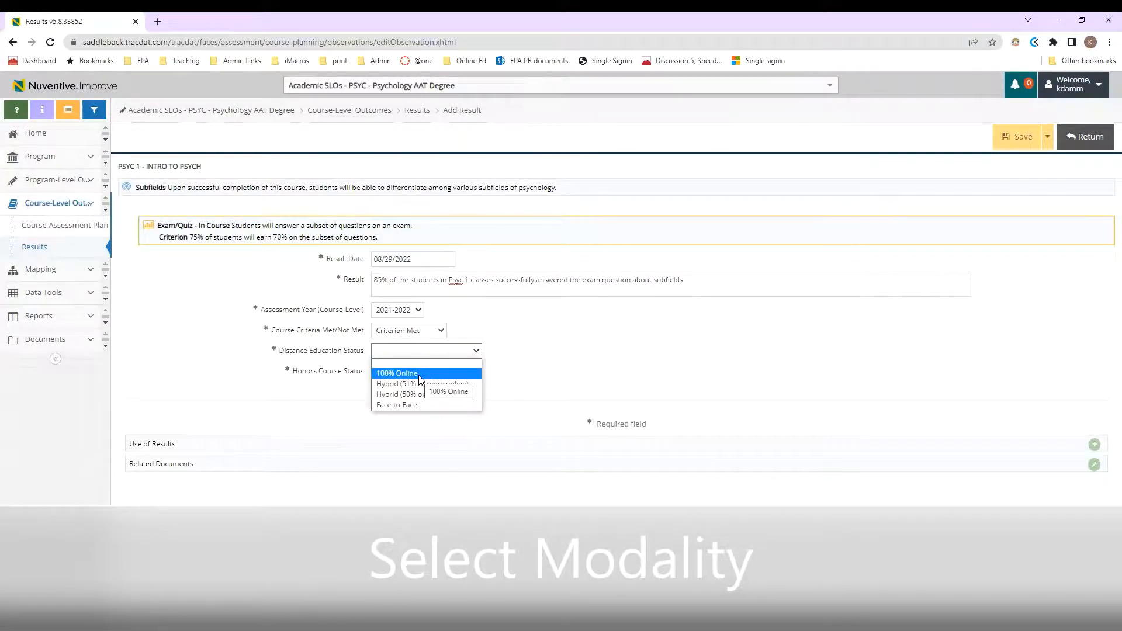
left_click(377, 373)
left_click(380, 371)
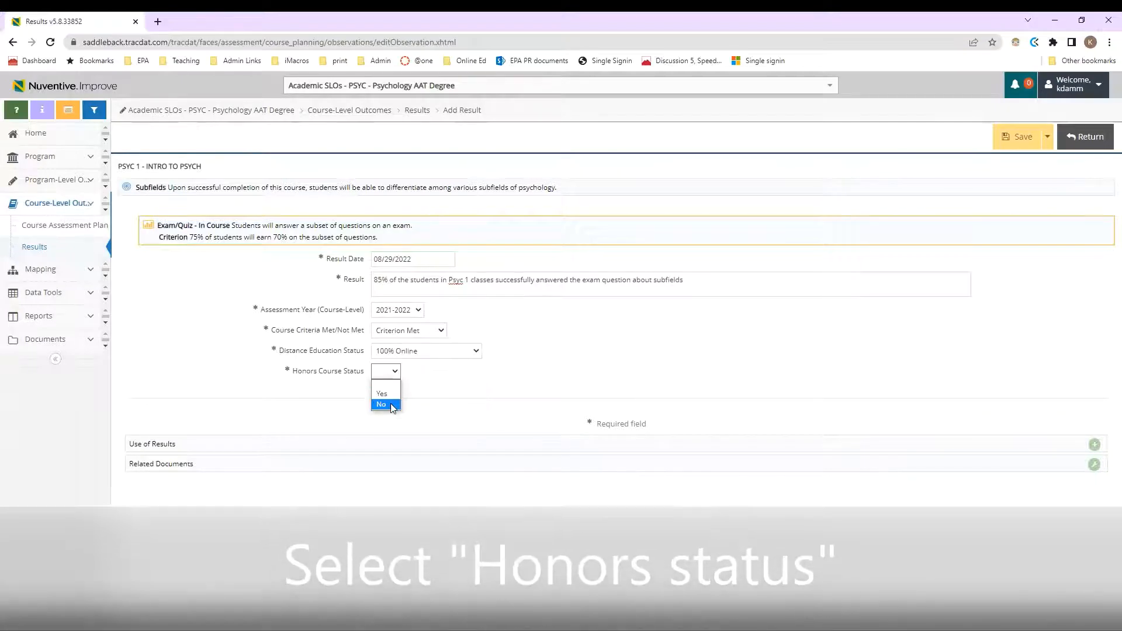
left_click(390, 406)
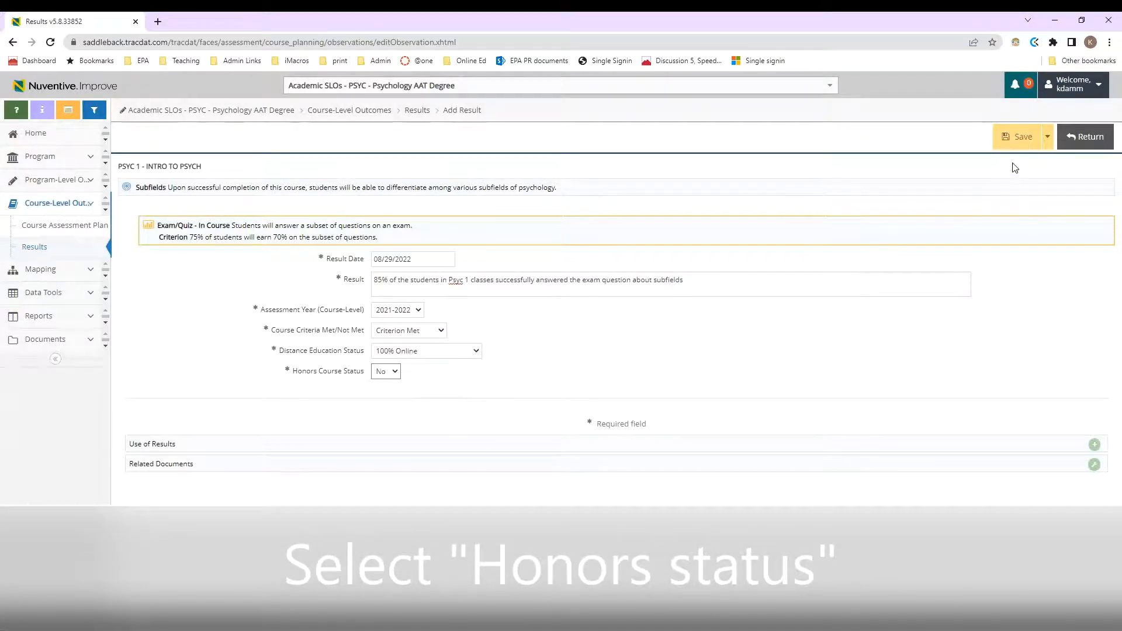
left_click(1011, 138)
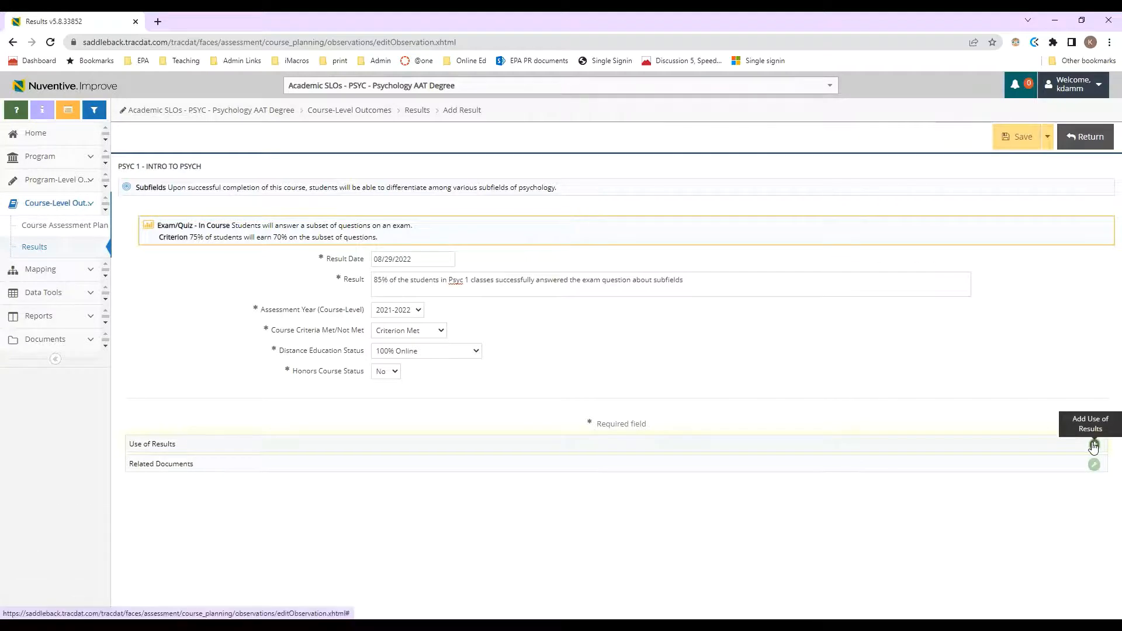
- Add and save a Use of Results: changed subfield handouts positively impacted success rates
left_click(1094, 446)
left_click(444, 304)
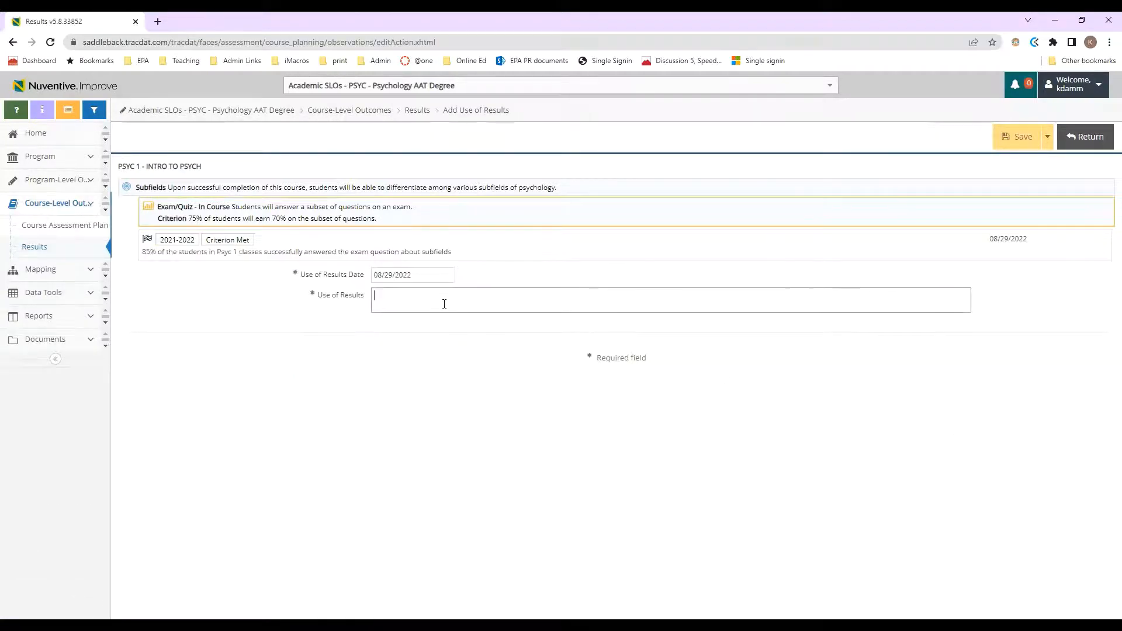
type("Depot made changes to hanbdouts used for ")
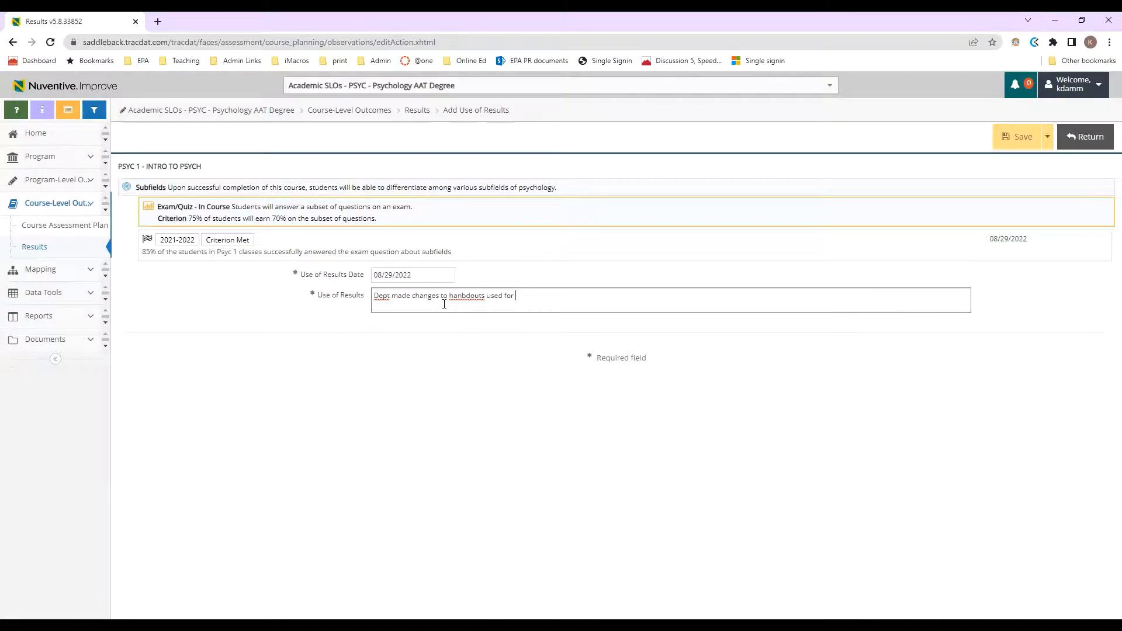
type("subfield")
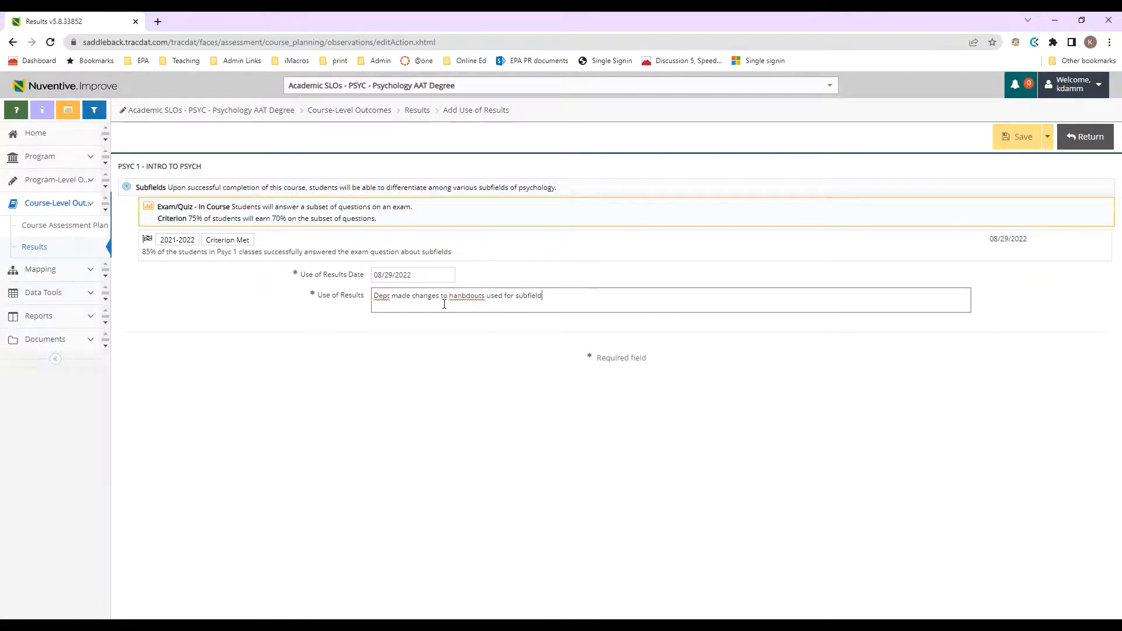
type("s and this see")
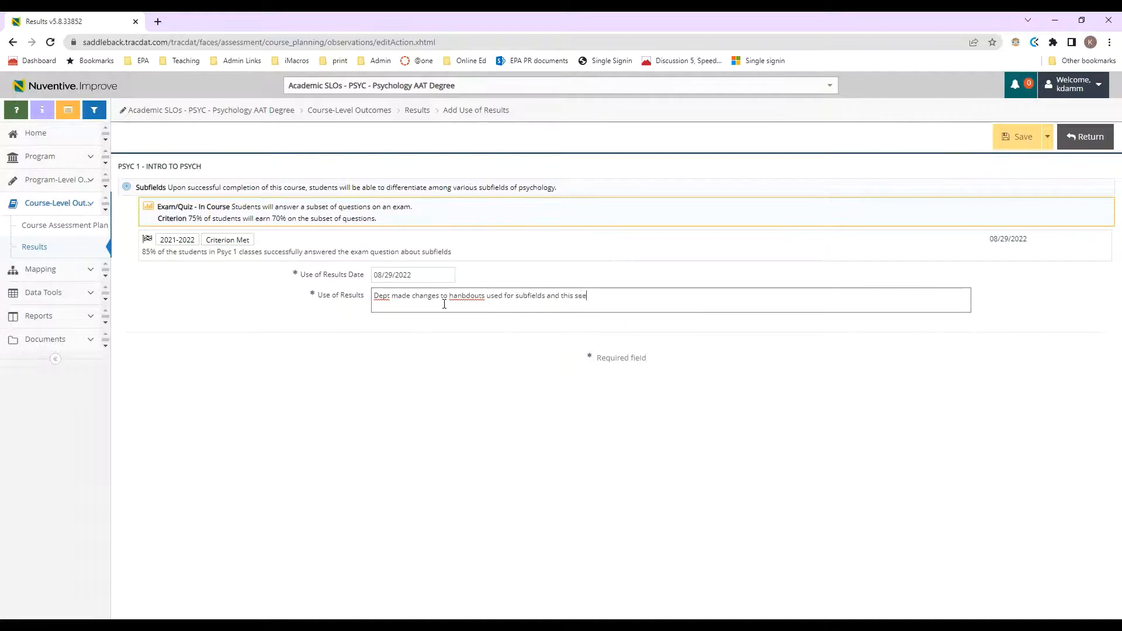
type("ms to have positively impacted success rates.")
left_click(1029, 135)
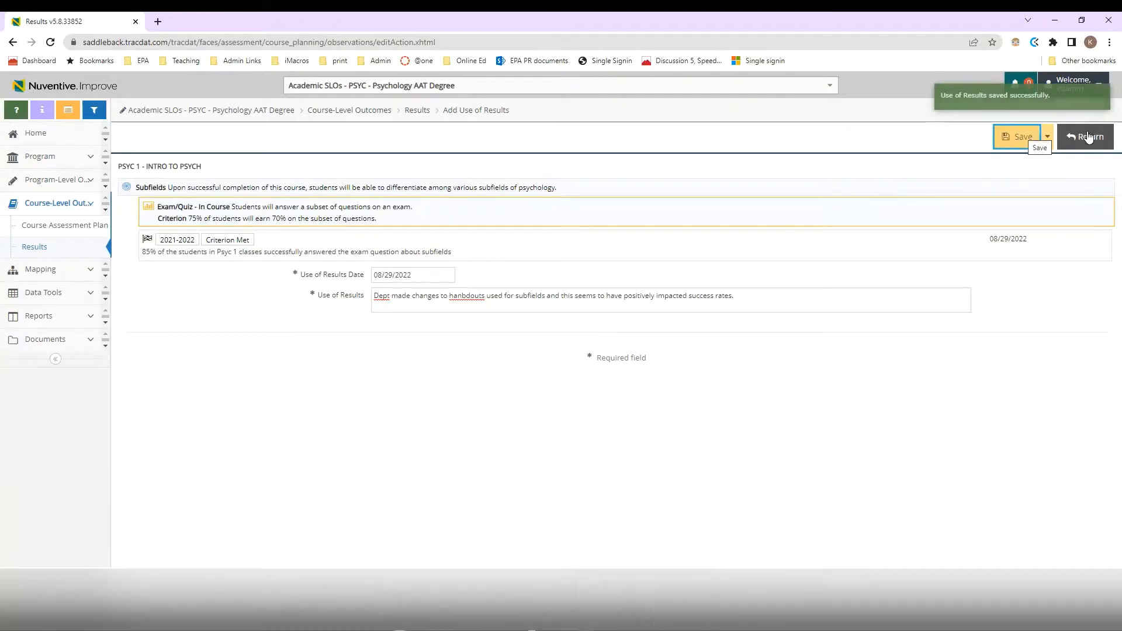
- Save the result with its Use of Results and return to the Results list
left_click(1087, 136)
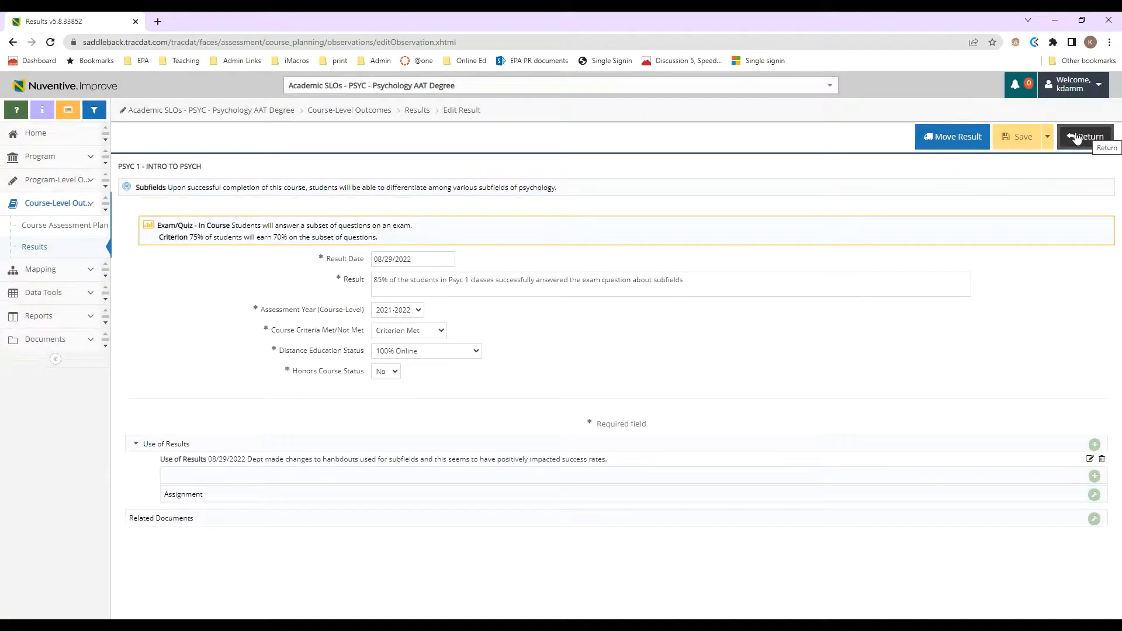
left_click(1019, 139)
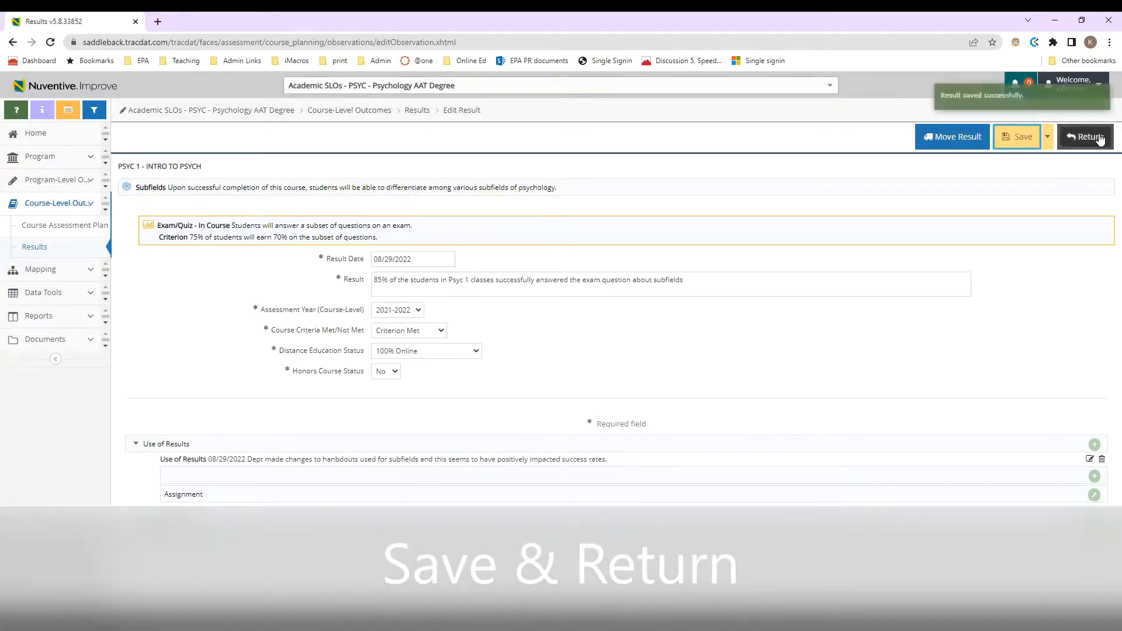
left_click(1101, 138)
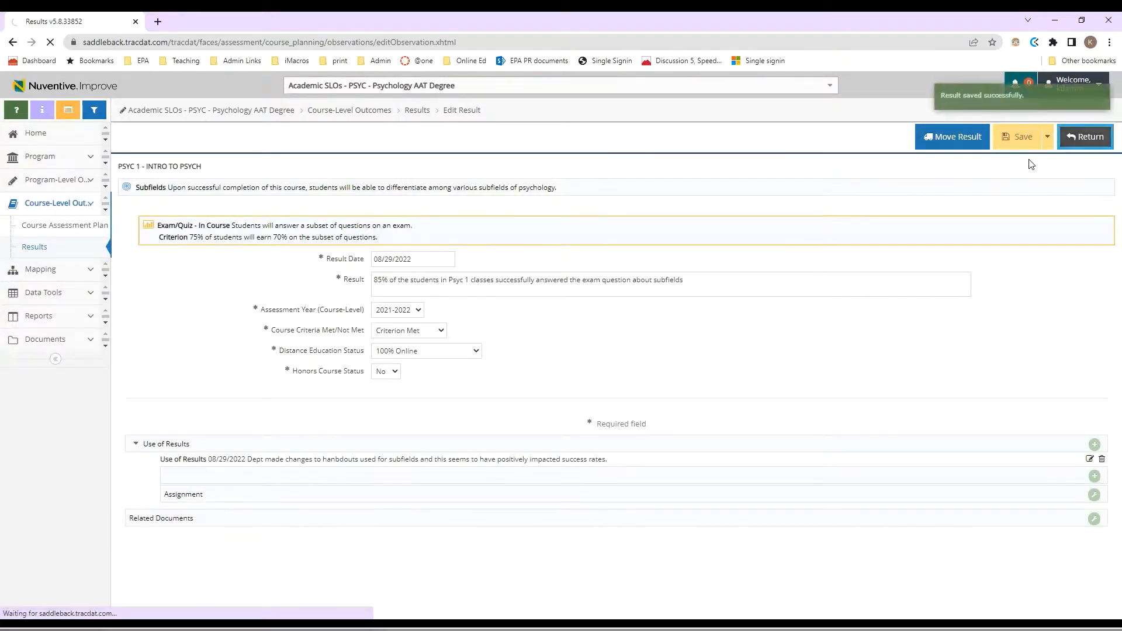
- Switch the current course to PSYC 2 - RESEARCH METH IN PSYC
scroll(213, 216, "up", 2)
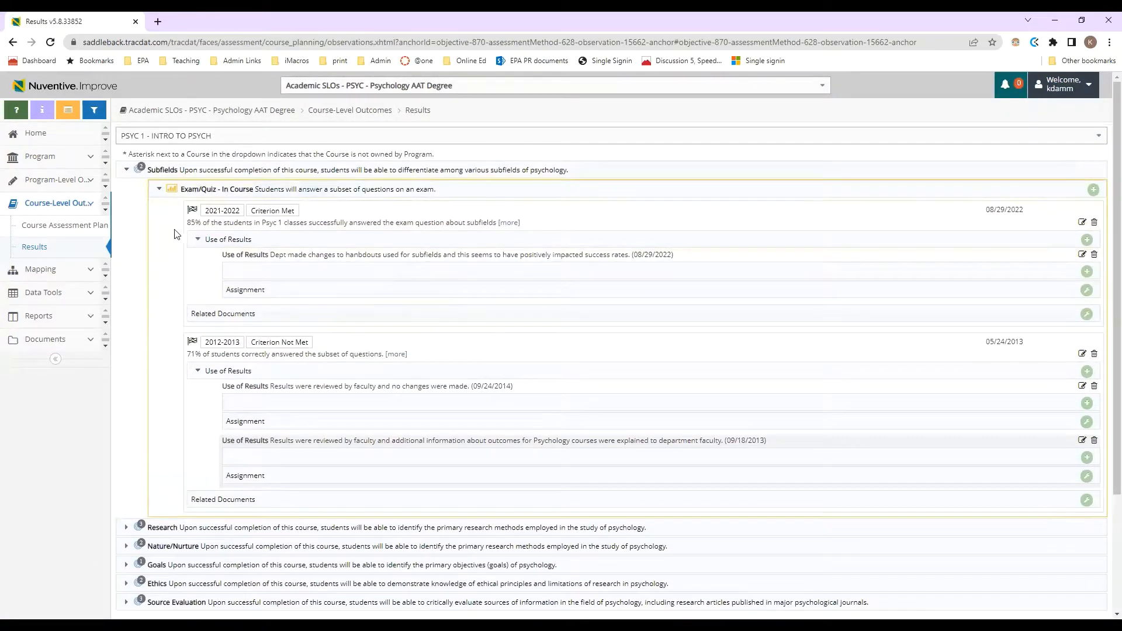
left_click(214, 135)
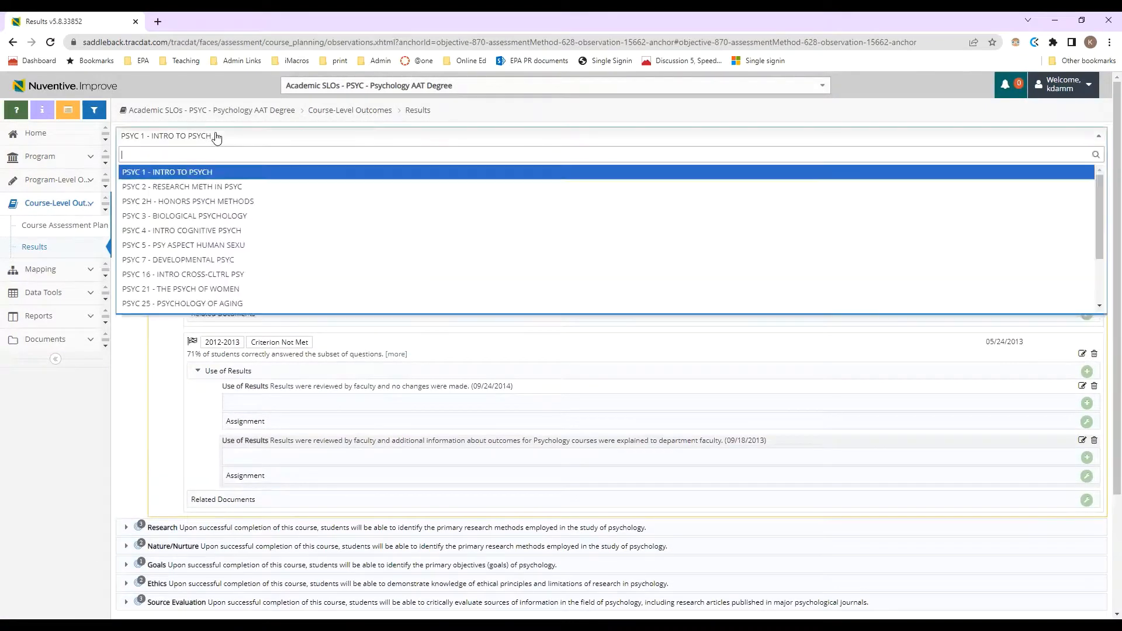
left_click(203, 187)
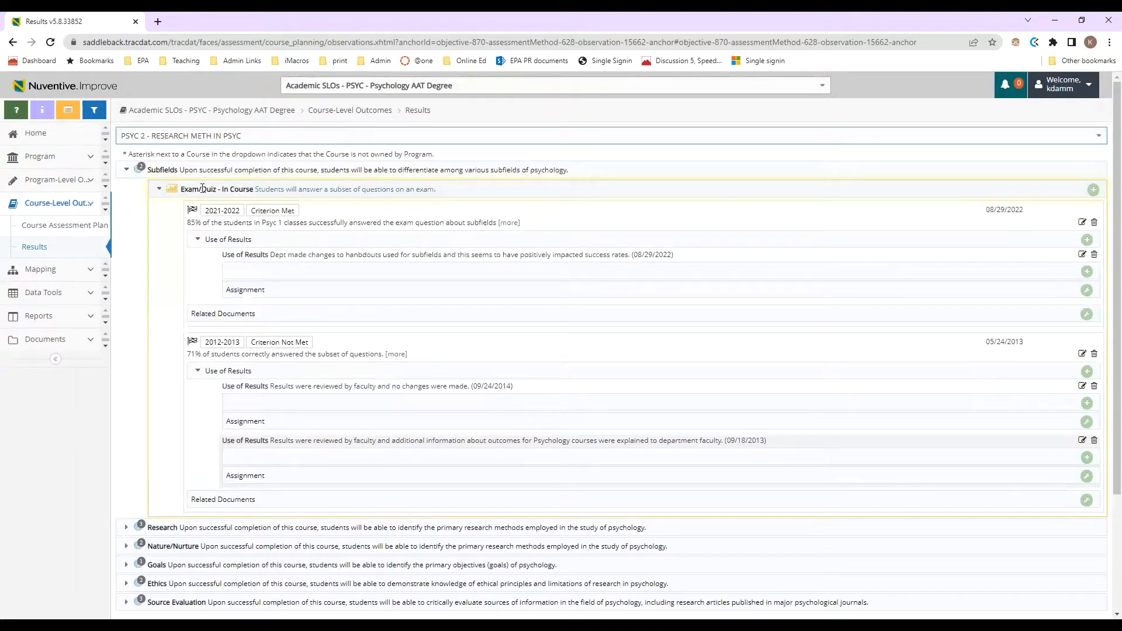